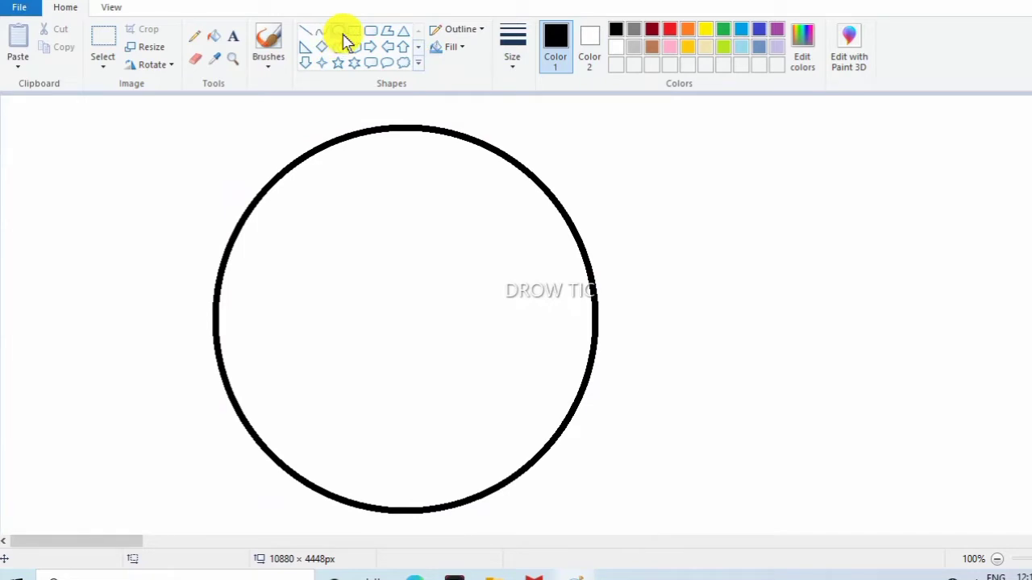
left_click(321, 29)
left_click_drag(258, 261, 382, 261)
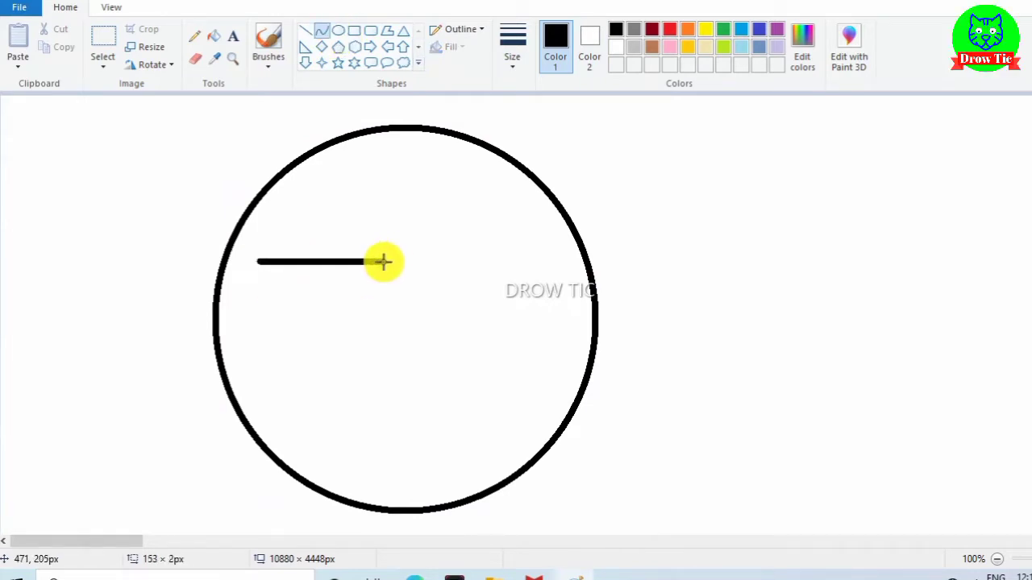
mouse_move(314, 237)
left_mouse_down()
mouse_move(349, 233)
mouse_move(319, 231)
left_mouse_up()
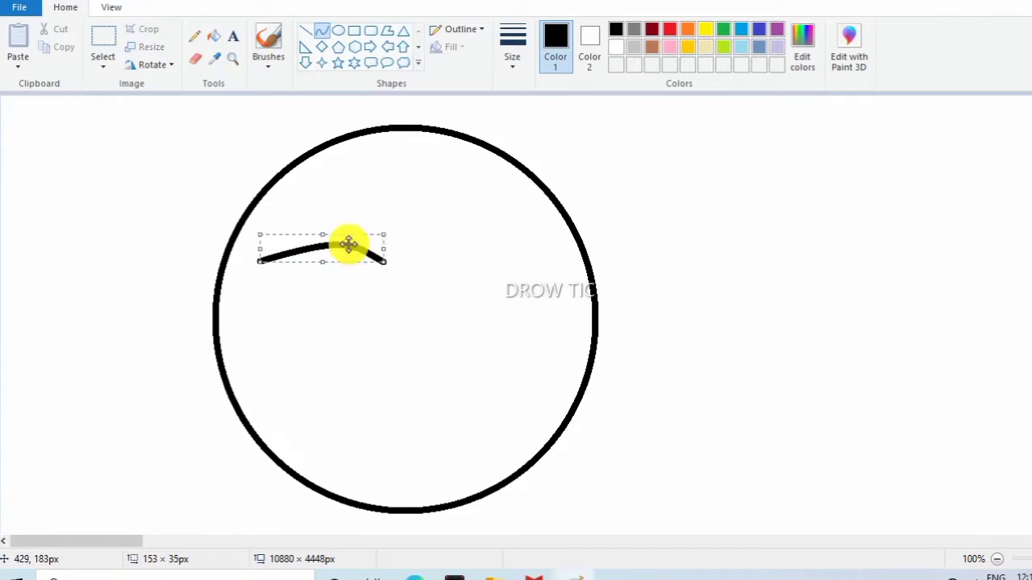
right_click(345, 242)
left_click(410, 251)
Draw an arched eyelid curve with a thinner line in the face's left half and try closing it underneath.
left_click(524, 42)
left_click(544, 157)
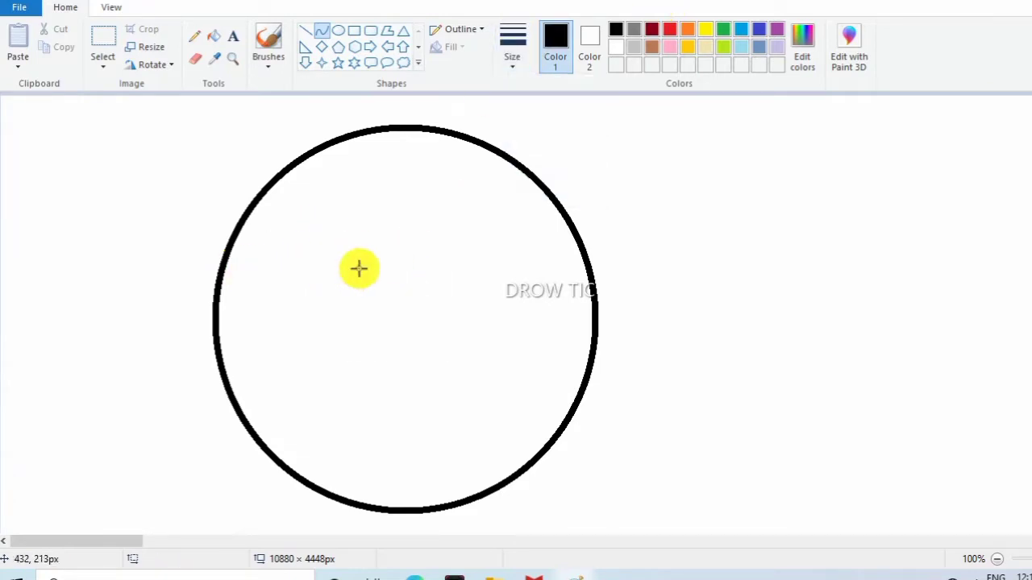
left_click_drag(273, 268, 365, 244)
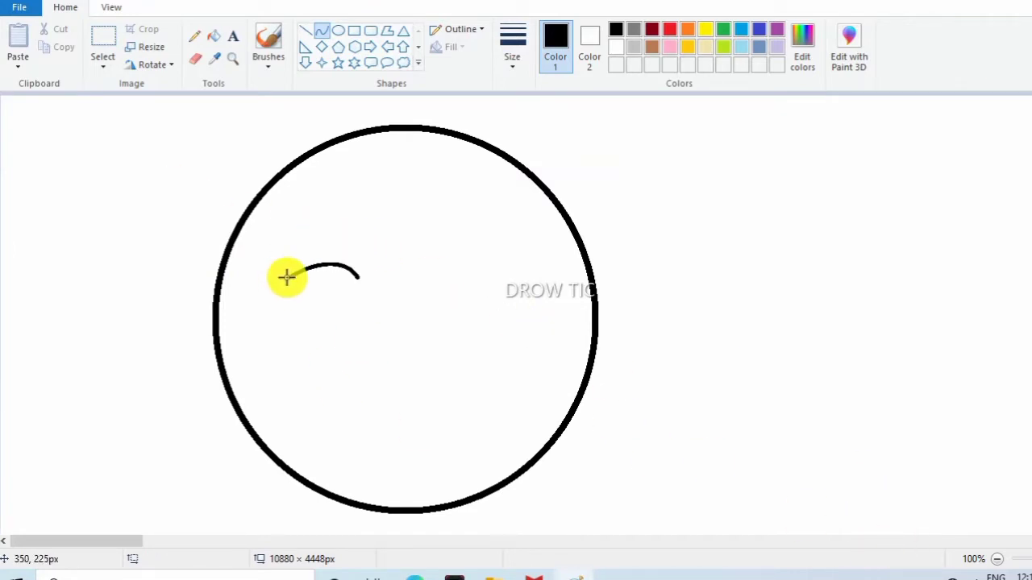
left_click_drag(287, 276, 351, 280)
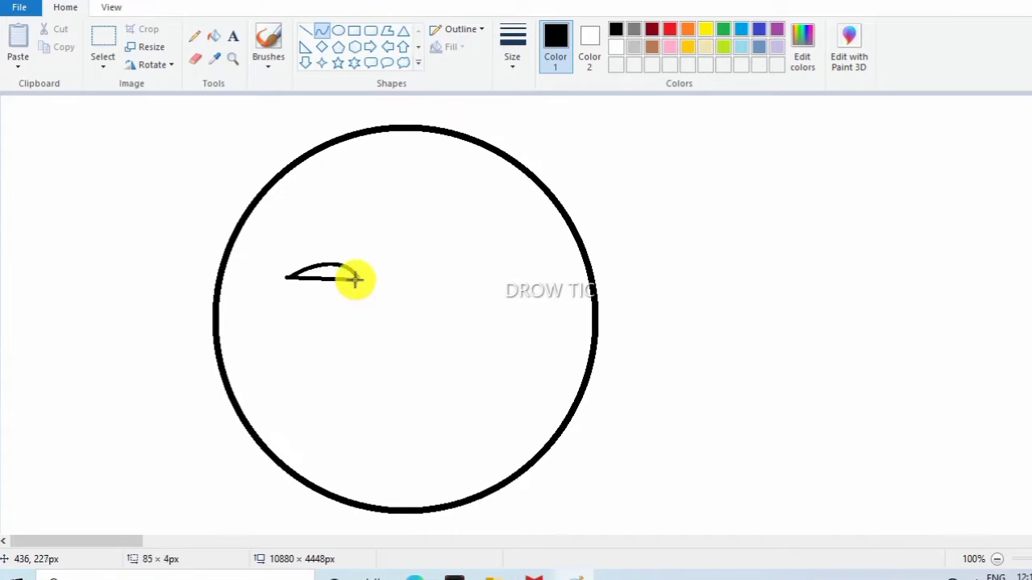
right_click(323, 274)
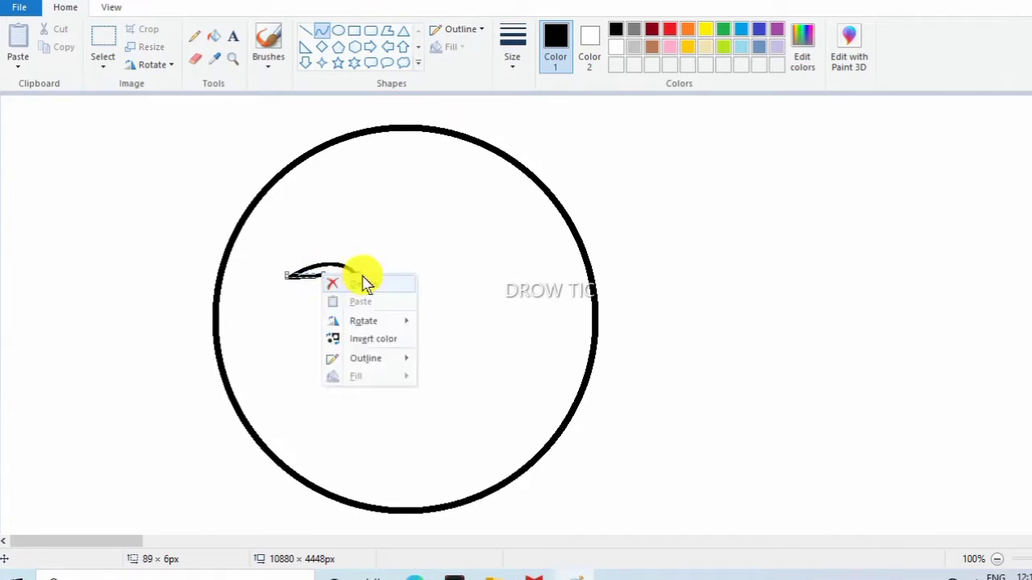
left_click(364, 283)
Select the closed half-moon eye and move it slightly left and up inside the face.
left_click(112, 42)
left_click_drag(267, 250, 410, 320)
mouse_move(347, 277)
left_mouse_down()
mouse_move(287, 269)
mouse_move(371, 277)
mouse_move(269, 276)
mouse_move(326, 270)
mouse_move(312, 270)
left_mouse_up()
left_click(102, 64)
left_click(161, 212)
left_click(463, 269)
left_click(321, 31)
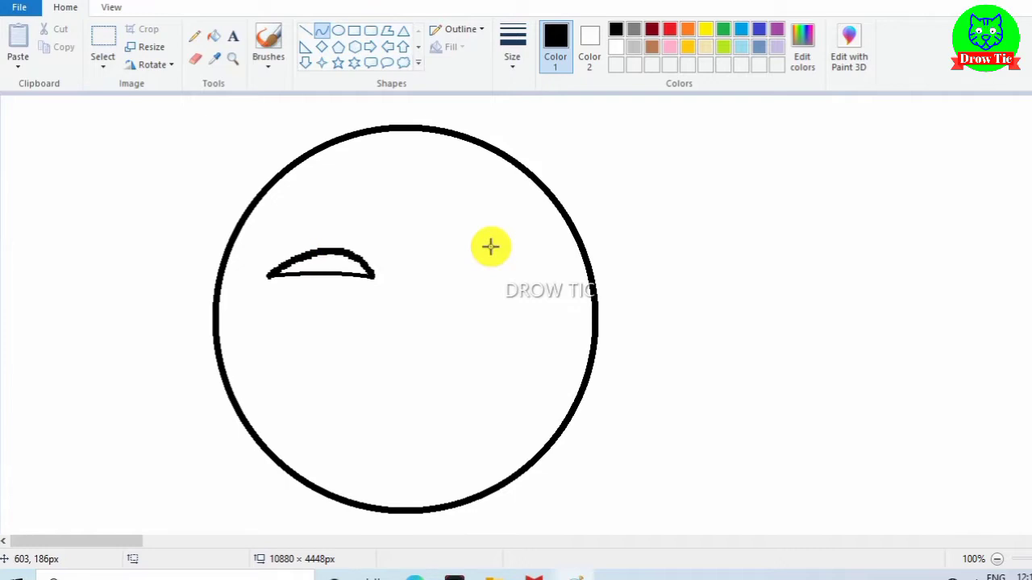
left_click(339, 30)
left_click_drag(432, 284, 512, 367)
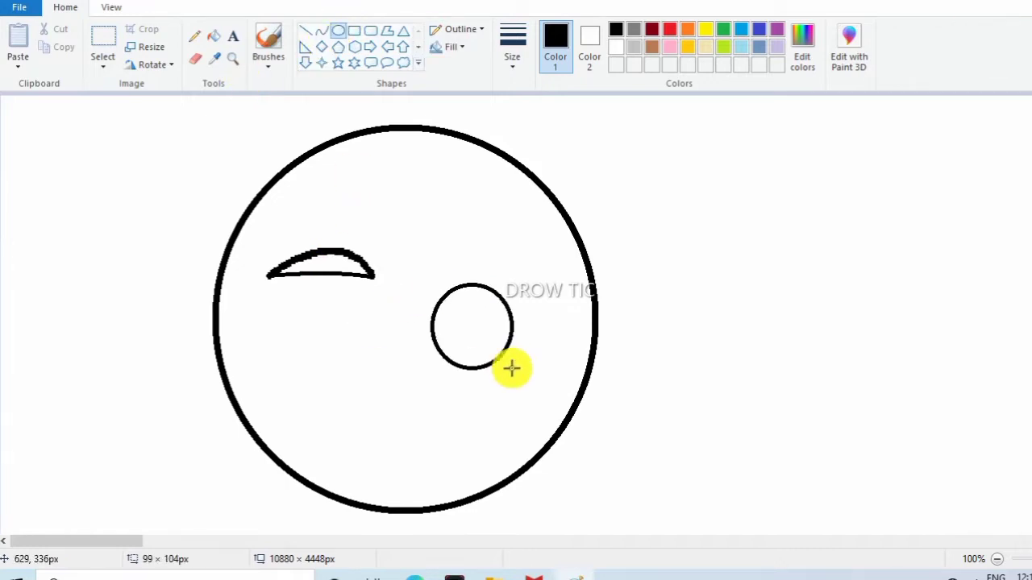
mouse_move(469, 331)
left_mouse_down()
mouse_move(267, 267)
mouse_move(284, 263)
left_mouse_up()
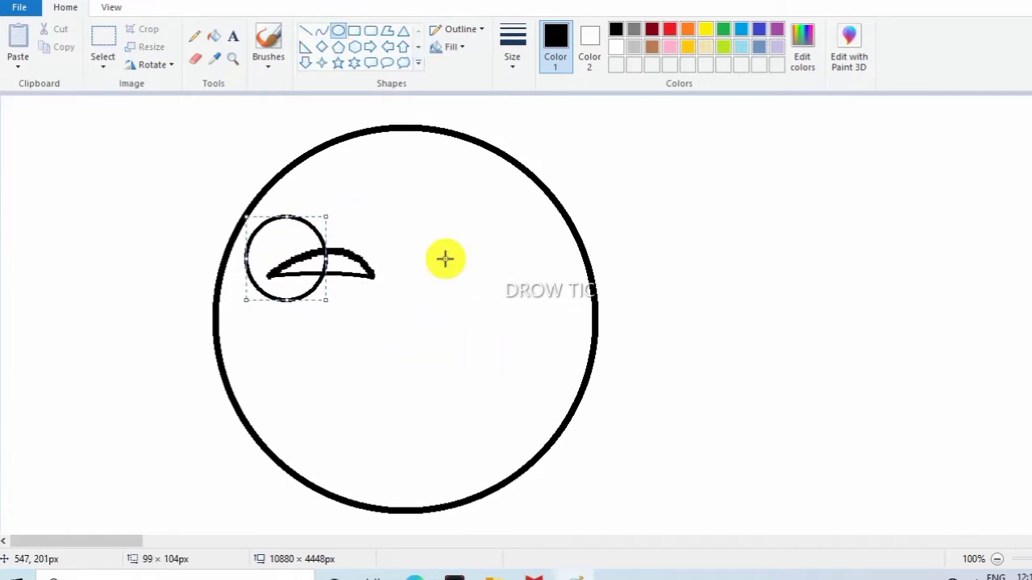
left_click(305, 32)
left_click_drag(248, 254, 300, 225)
key("ctrl+z")
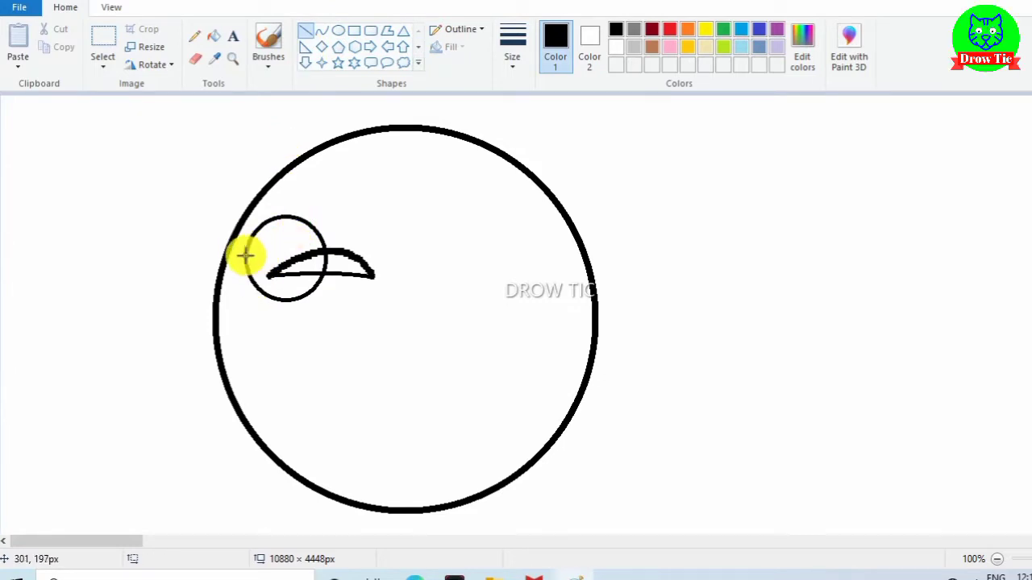
left_click_drag(246, 256, 301, 221)
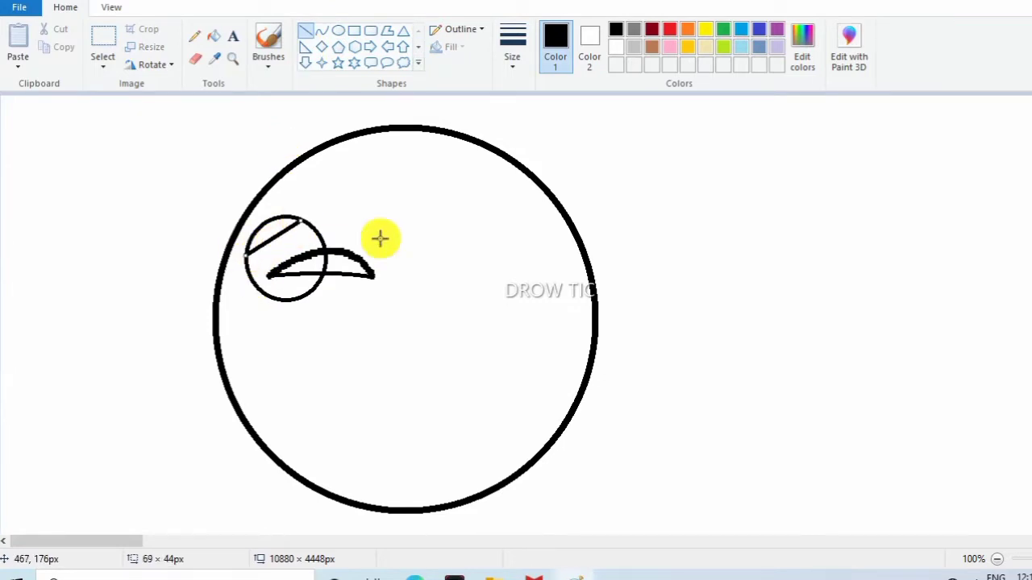
left_click_drag(373, 235, 378, 237)
key("ctrl+z")
key("ctrl+z")
key("ctrl+z")
Draw an oval about 112 × 135 px, place it over the left eye and cut its upper-left part with a diagonal line.
left_click(338, 30)
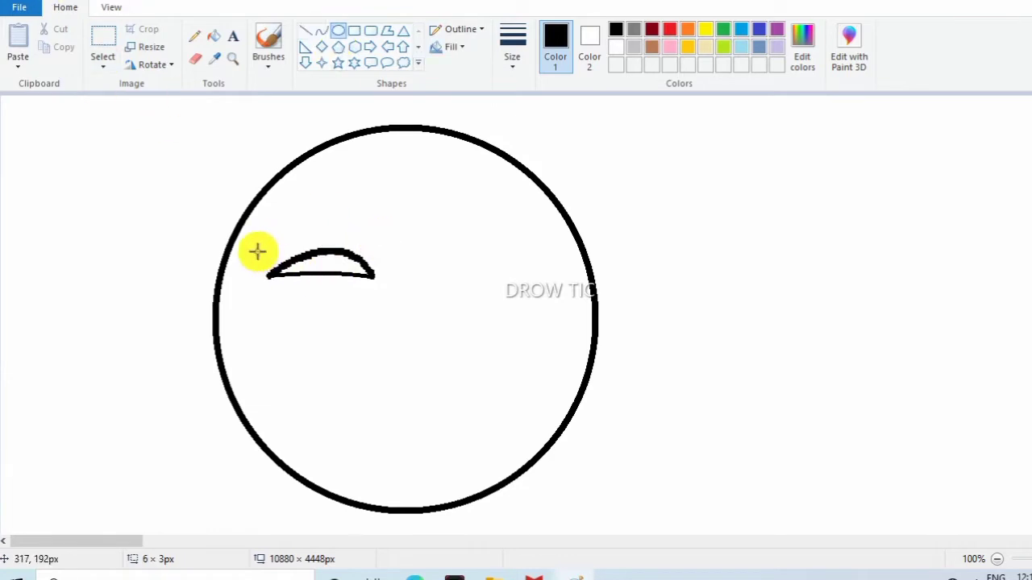
mouse_move(250, 253)
left_mouse_down()
mouse_move(307, 282)
mouse_move(341, 363)
left_mouse_up()
left_click_drag(311, 320, 316, 275)
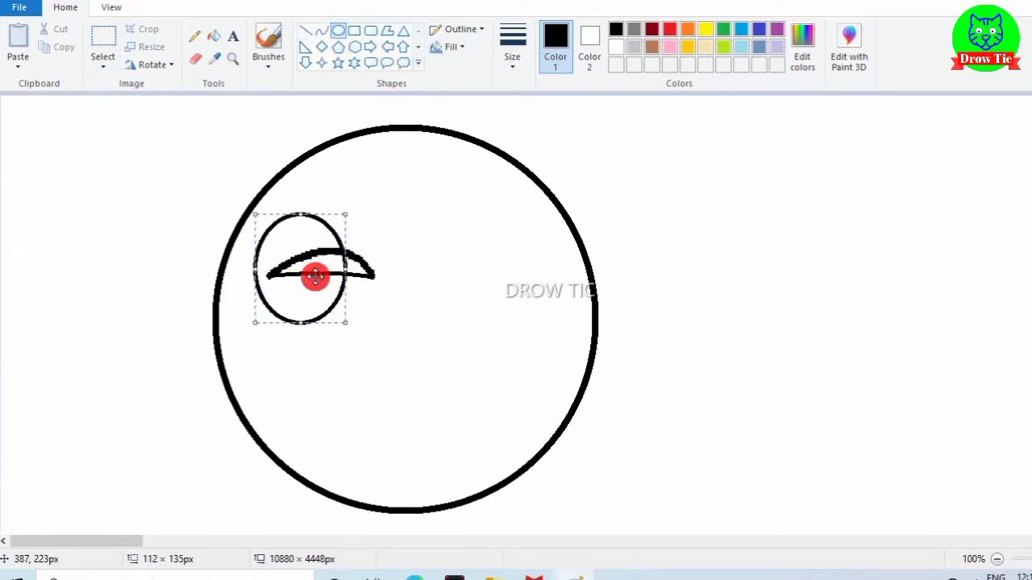
left_click(305, 30)
left_click_drag(254, 260, 305, 215)
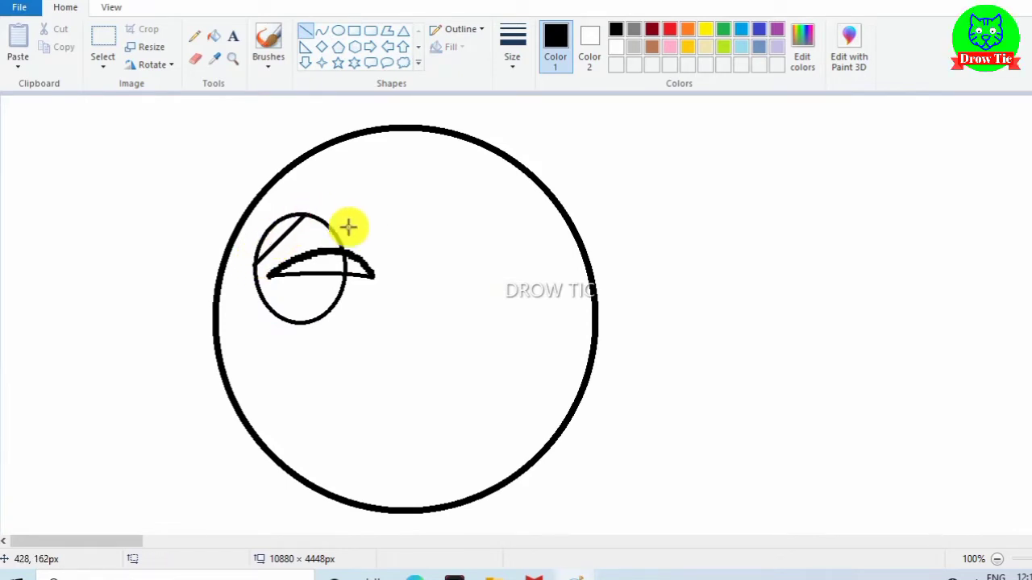
Erase gaps in the oval around the left eye and fill its leftover arcs with white, keeping only the crescent eyebrow.
left_click(195, 58)
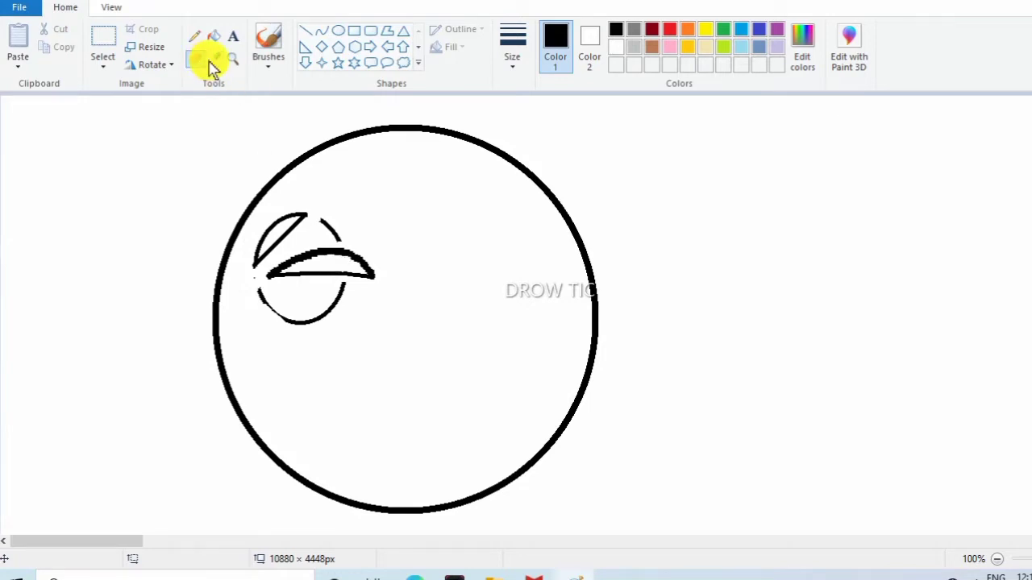
left_click(213, 36)
left_click(588, 45)
left_click(561, 43)
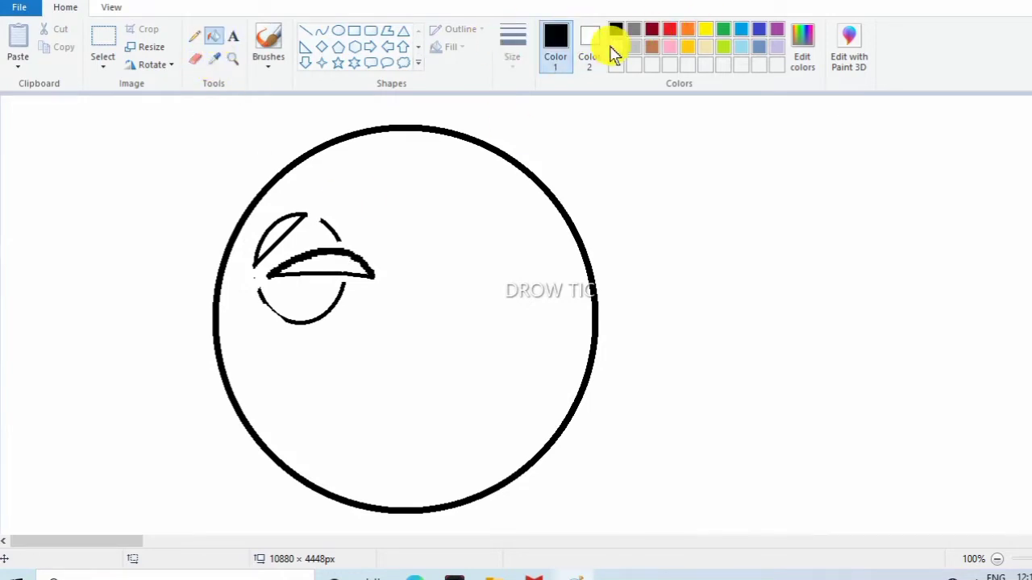
left_click(611, 46)
left_click(334, 231)
left_click(336, 237)
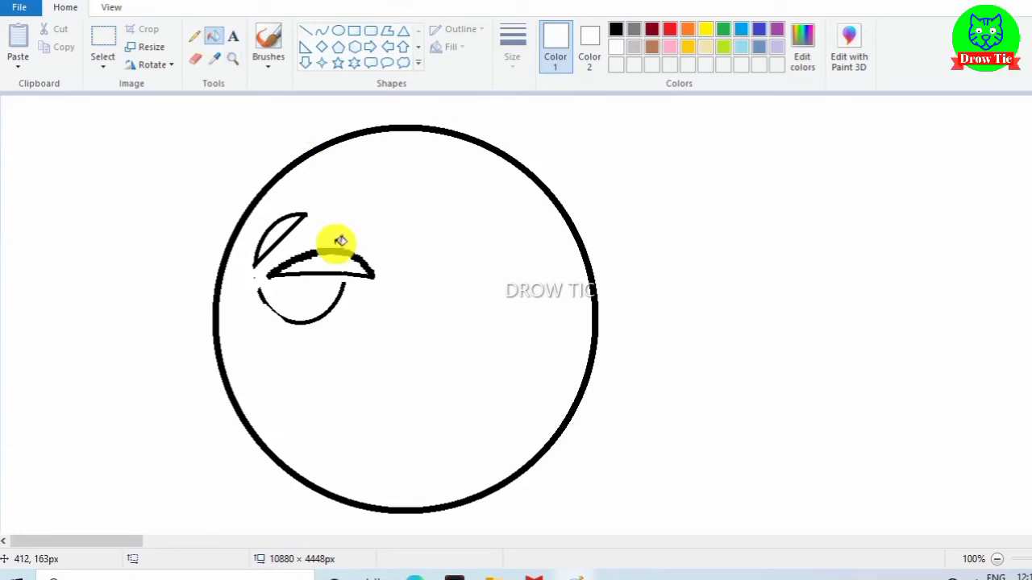
left_click(338, 297)
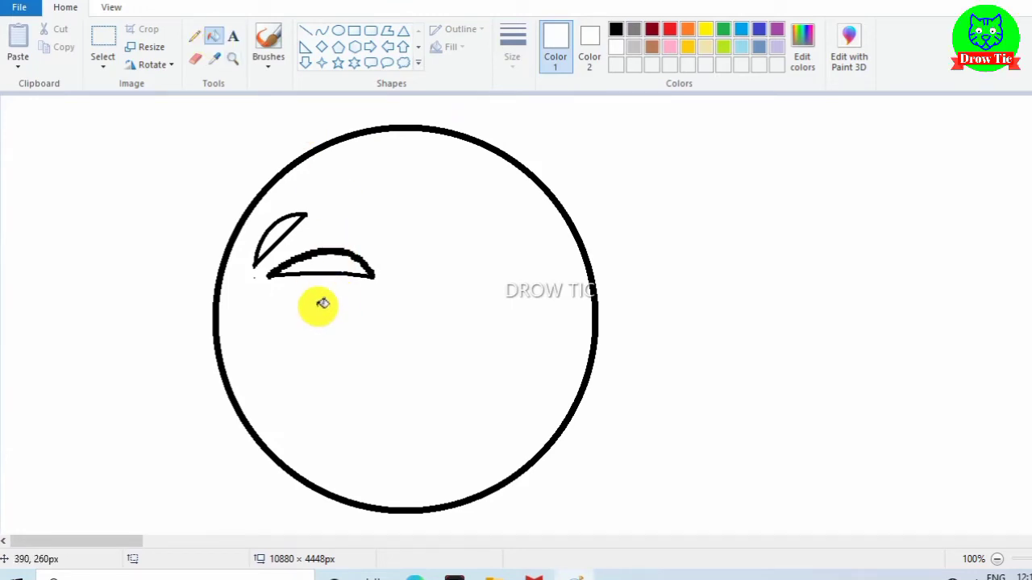
Draw two black vertical tear lines, about 235 px and 273 px long, from the left eye to the face outline.
left_click(305, 30)
left_click_drag(279, 276, 280, 465)
left_click(618, 32)
left_click(280, 465)
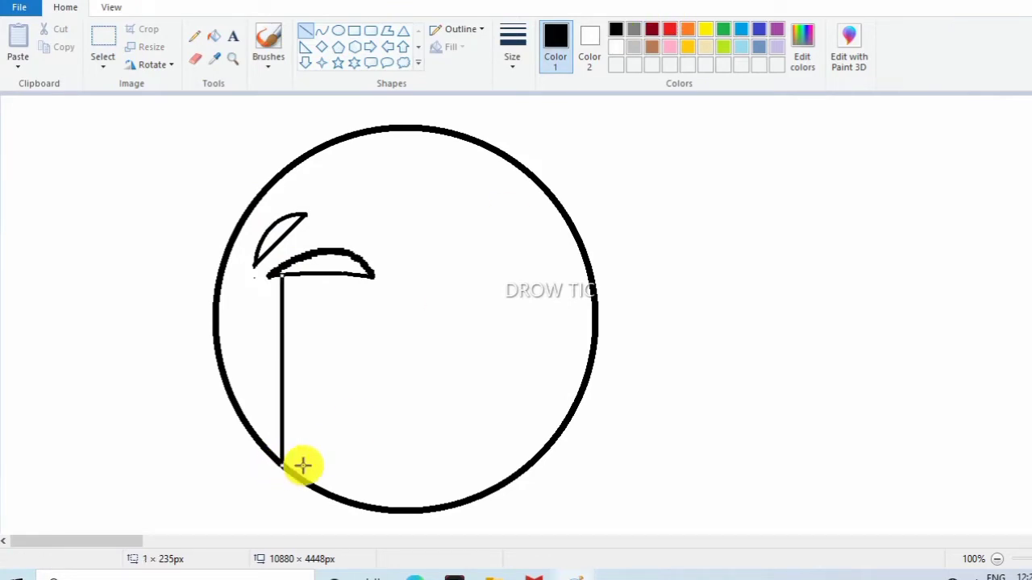
mouse_move(325, 274)
left_mouse_down()
mouse_move(316, 477)
mouse_move(325, 507)
left_mouse_up()
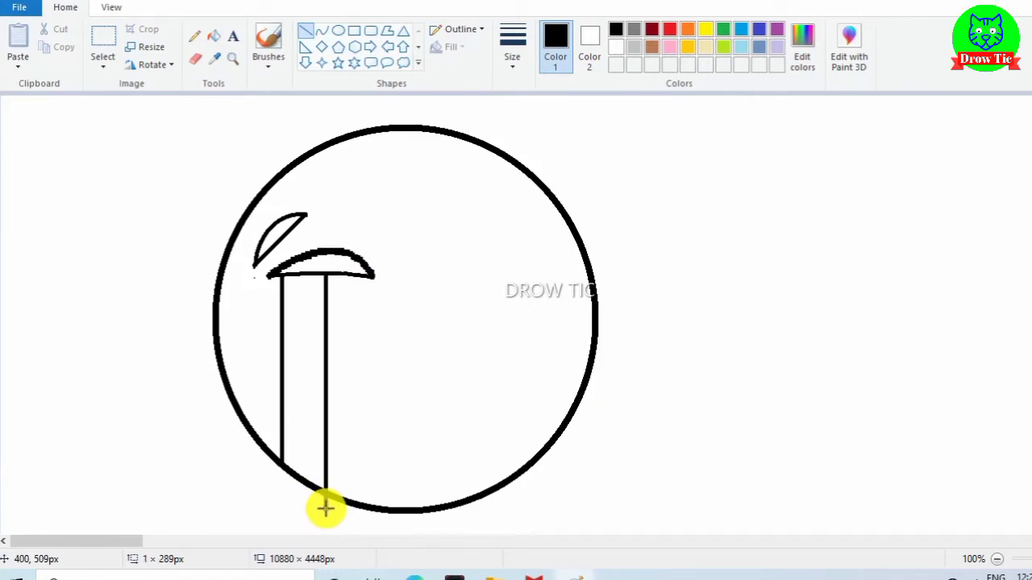
left_click(393, 402)
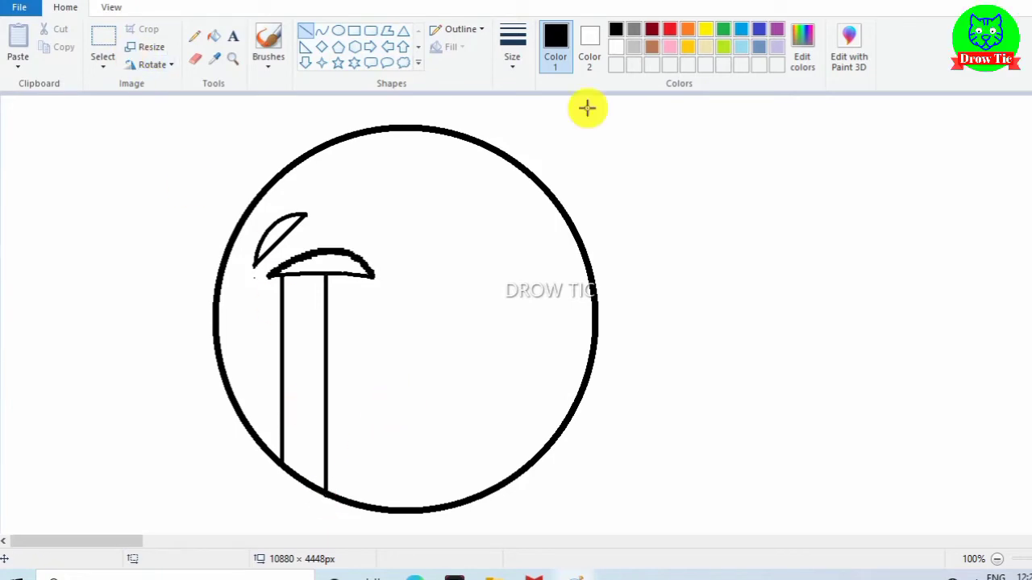
Erase the rough pixels along the left eye's lower line and the inner edge of its eyelid arch.
left_click(232, 58)
left_click(307, 280)
left_click(623, 321)
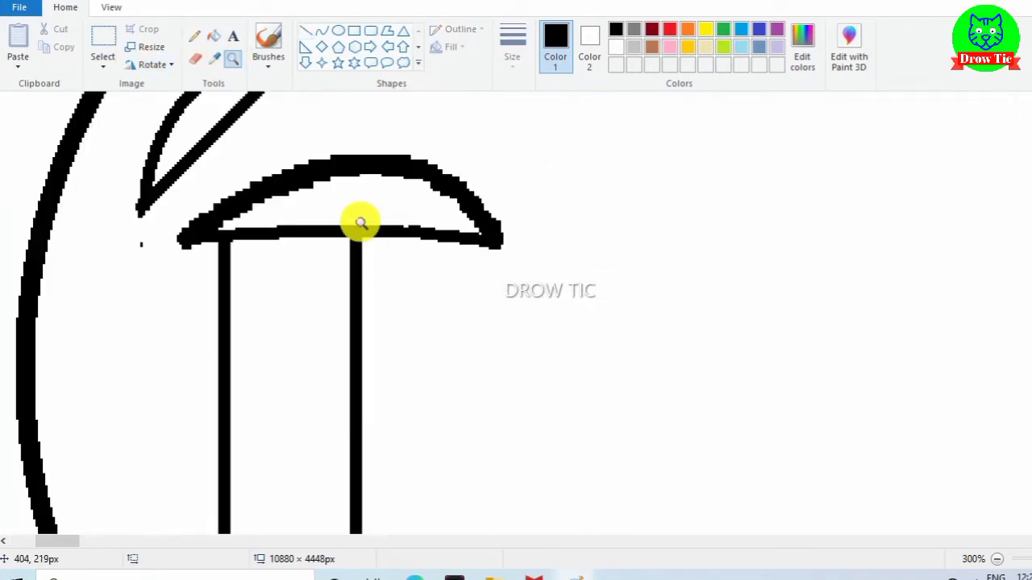
left_click(360, 223)
left_click(358, 225)
left_click(358, 225)
left_click(166, 203)
left_click(395, 218)
right_click(137, 225)
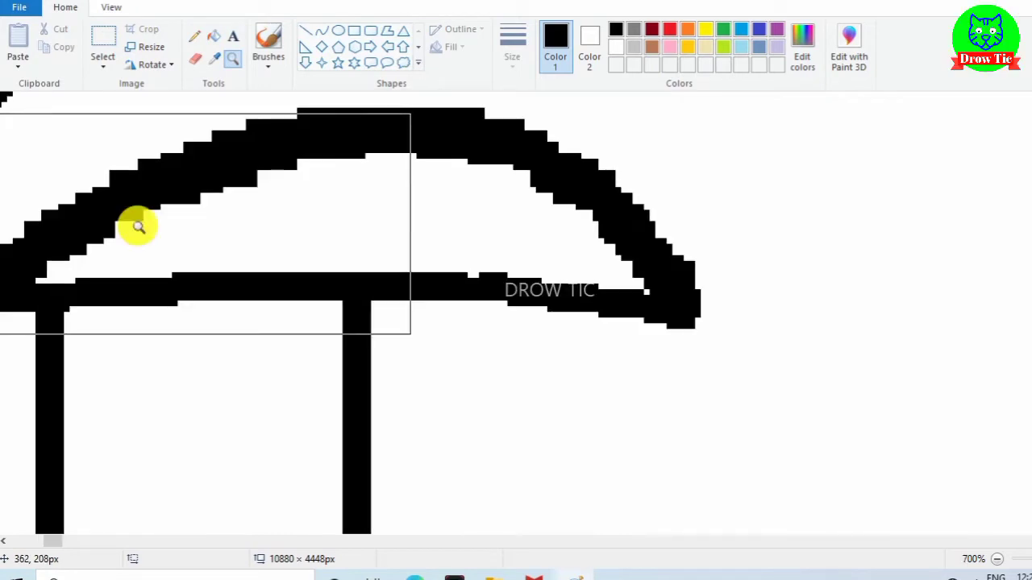
left_click(3, 186)
left_click(794, 276)
right_click(794, 276)
left_click(610, 274)
right_click(161, 161)
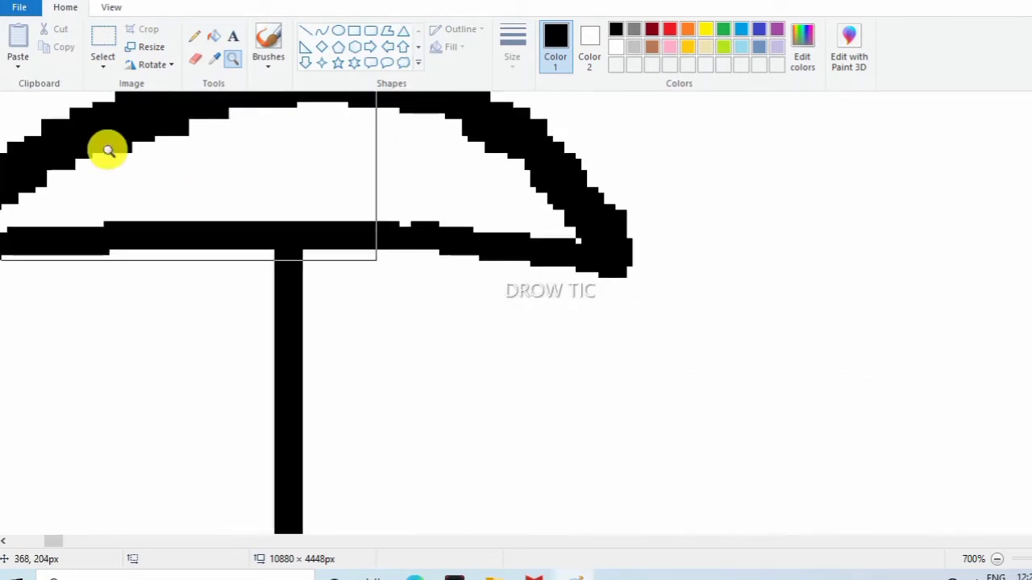
left_click(50, 153)
left_click(196, 59)
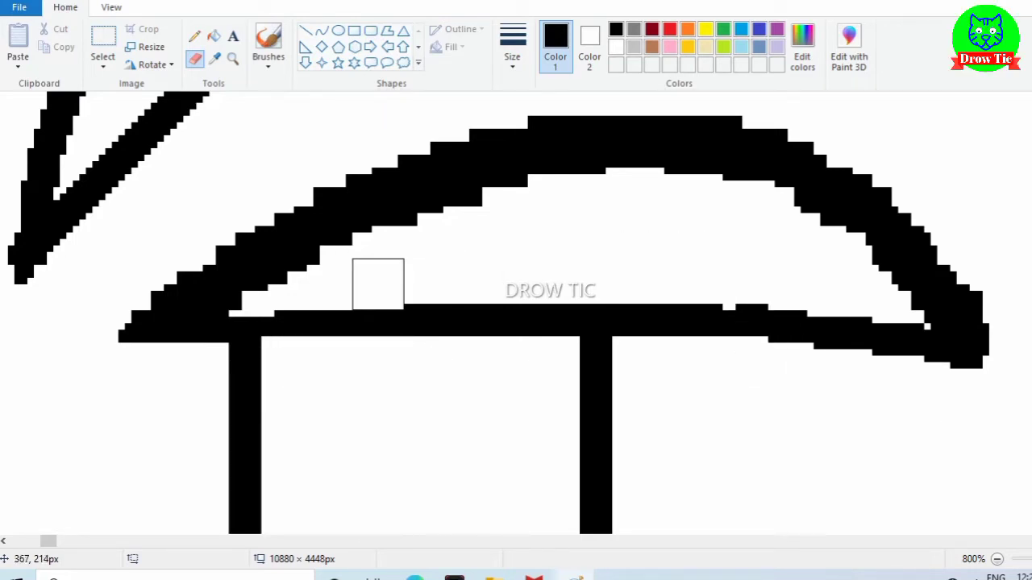
left_click_drag(456, 285, 476, 290)
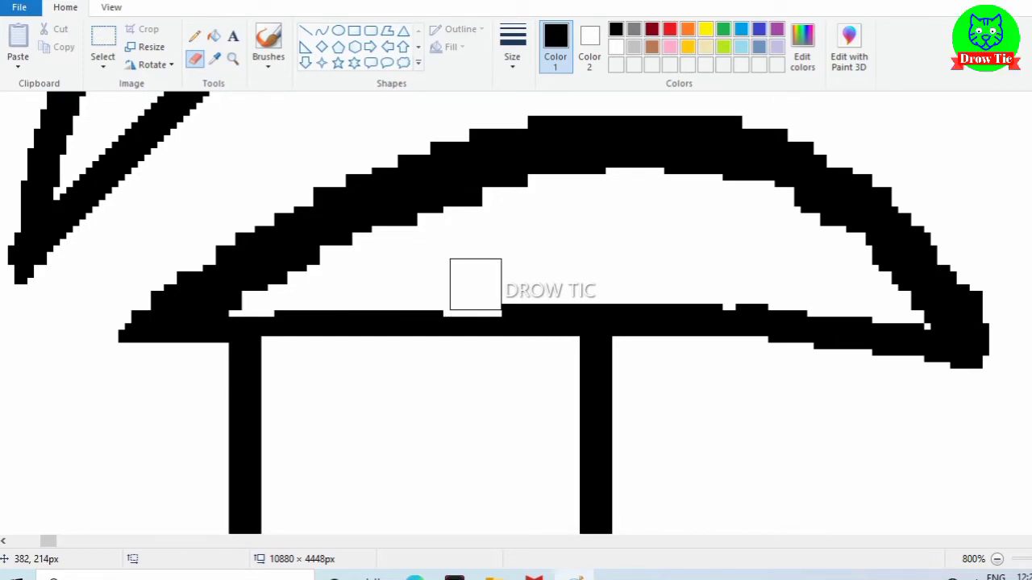
key("ctrl+z")
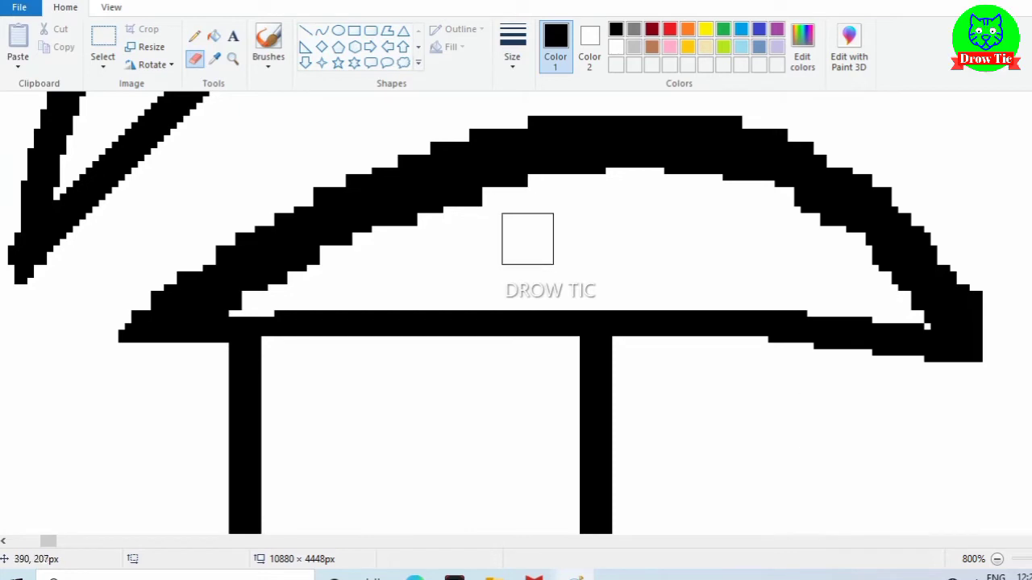
mouse_move(527, 213)
left_mouse_down()
mouse_move(403, 238)
mouse_move(301, 285)
left_mouse_up()
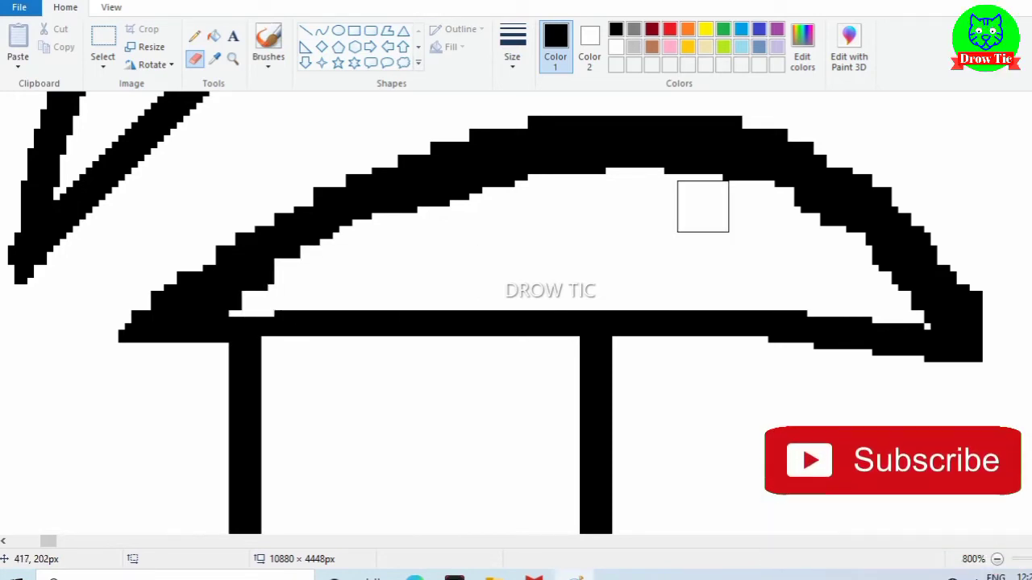
left_click_drag(794, 239, 859, 285)
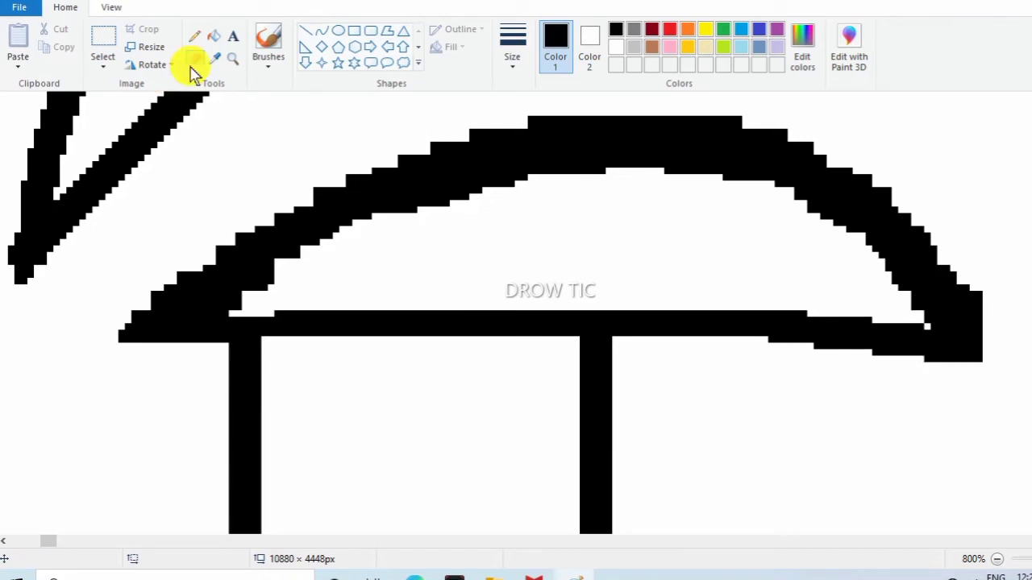
Select and copy the area of about 197 × 413 px containing the left eyebrow, eye and tear lines.
left_click(232, 58)
right_click(276, 237)
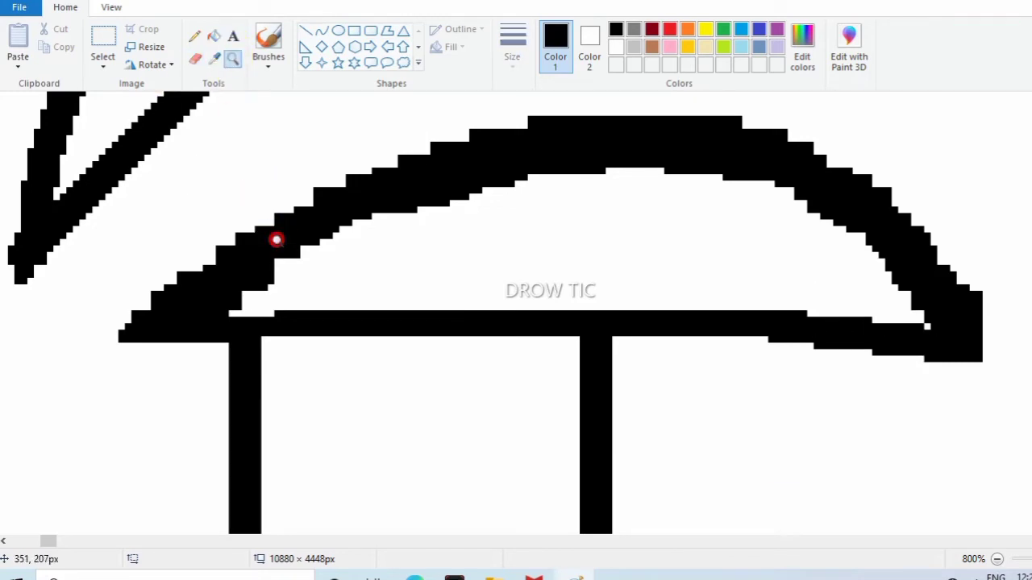
right_click(335, 273)
right_click(335, 272)
right_click(329, 268)
right_click(242, 198)
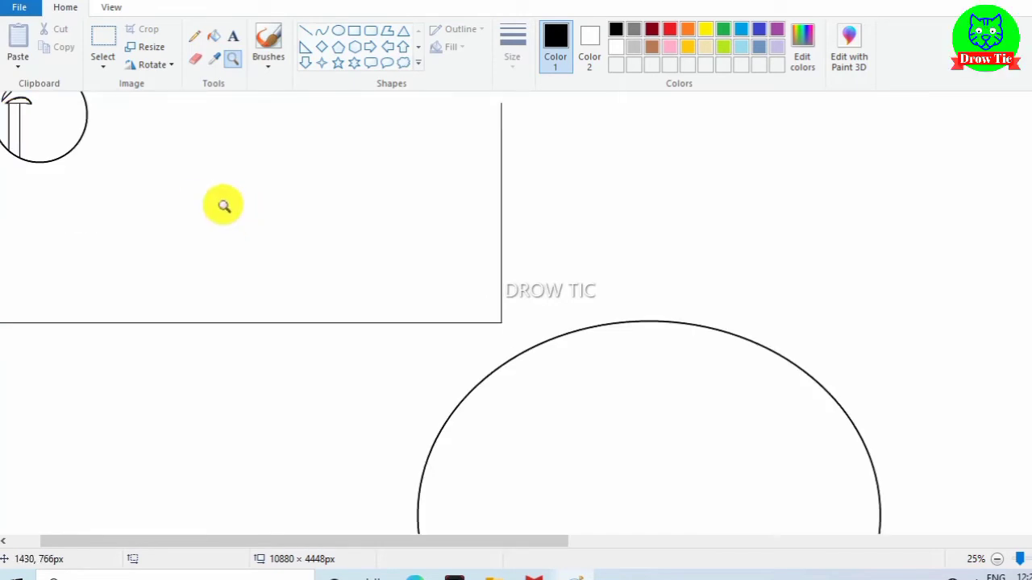
left_click(91, 148)
left_click(114, 219)
left_click(399, 319)
right_click(394, 314)
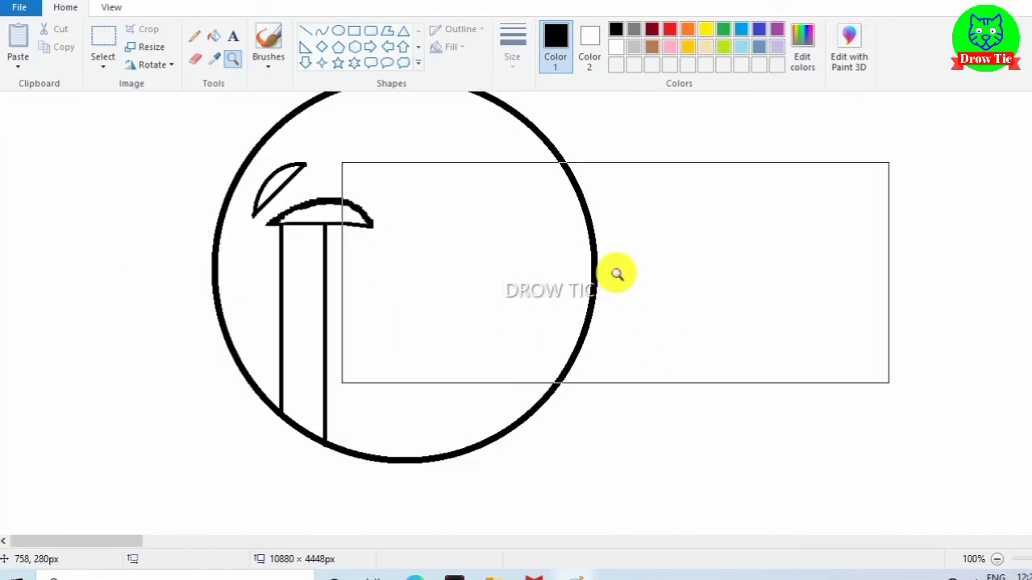
scroll(613, 310, "up", 2)
left_click(103, 40)
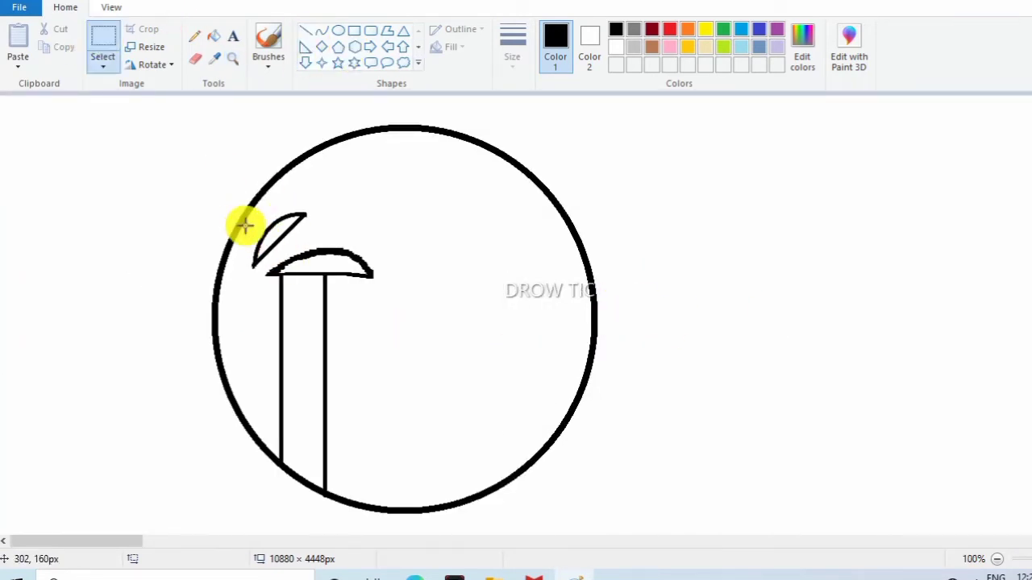
left_click_drag(219, 188, 378, 522)
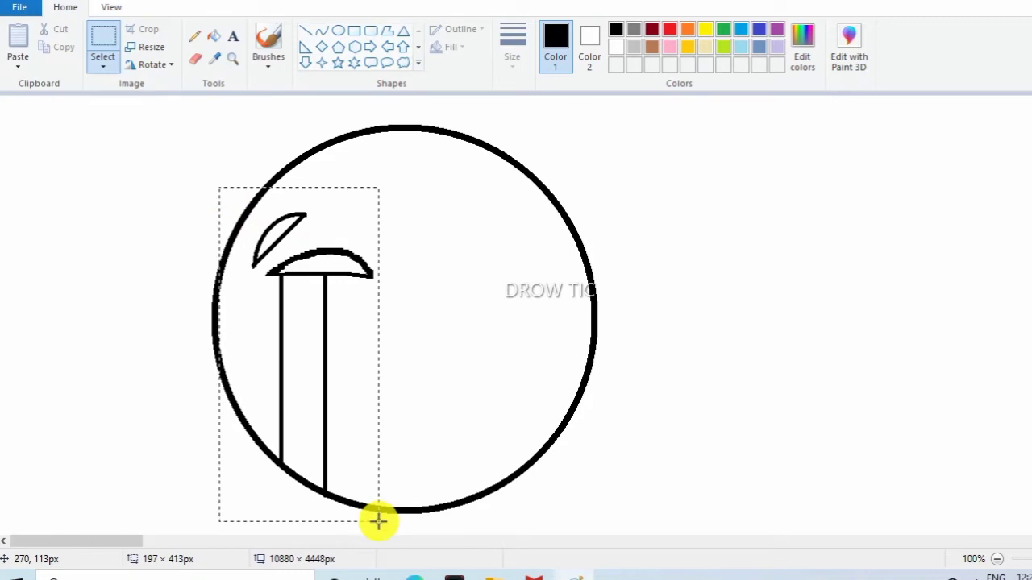
left_click(53, 47)
Paste the copied eye area, flip it horizontally and place it in the face's right half, aligned with the outline.
left_click(12, 39)
left_click(147, 64)
left_click(179, 155)
left_click_drag(108, 197, 538, 292)
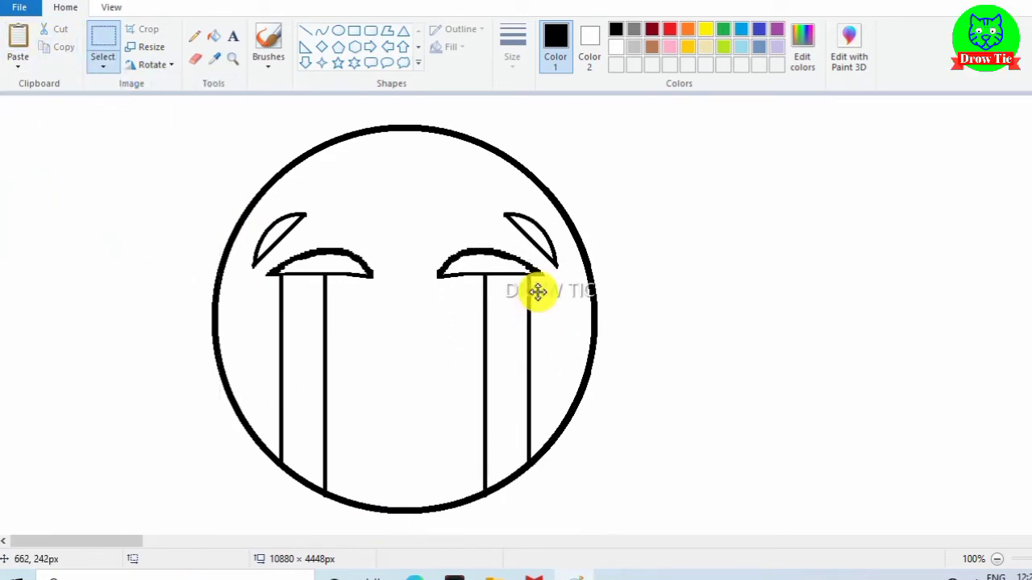
Draw a black oval mouth of about 111 × 145 px centred between the two tear streams near the face's lower edge.
left_click(787, 265)
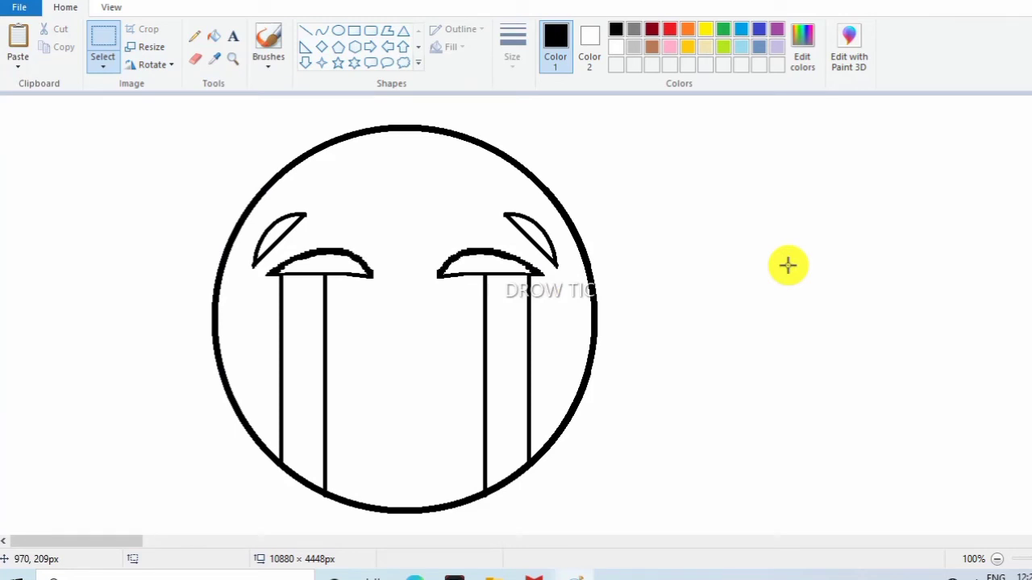
left_click(338, 30)
left_click_drag(356, 376, 445, 493)
left_click_drag(409, 444, 414, 440)
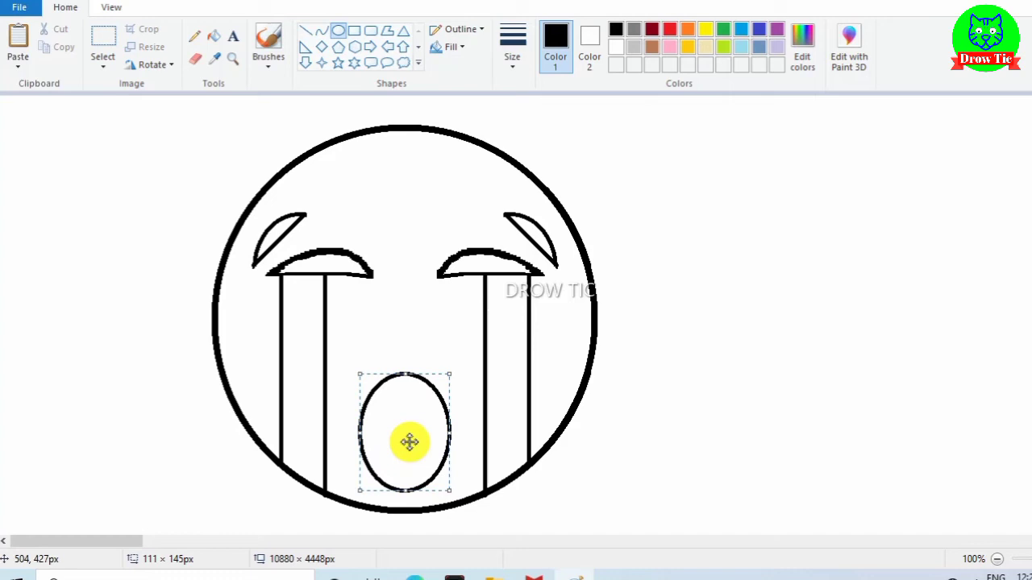
left_click(663, 401)
Draw a downward-bowed curve about 102 px wide across the upper part of the mouth, from one side of the oval to the other.
left_click(195, 59)
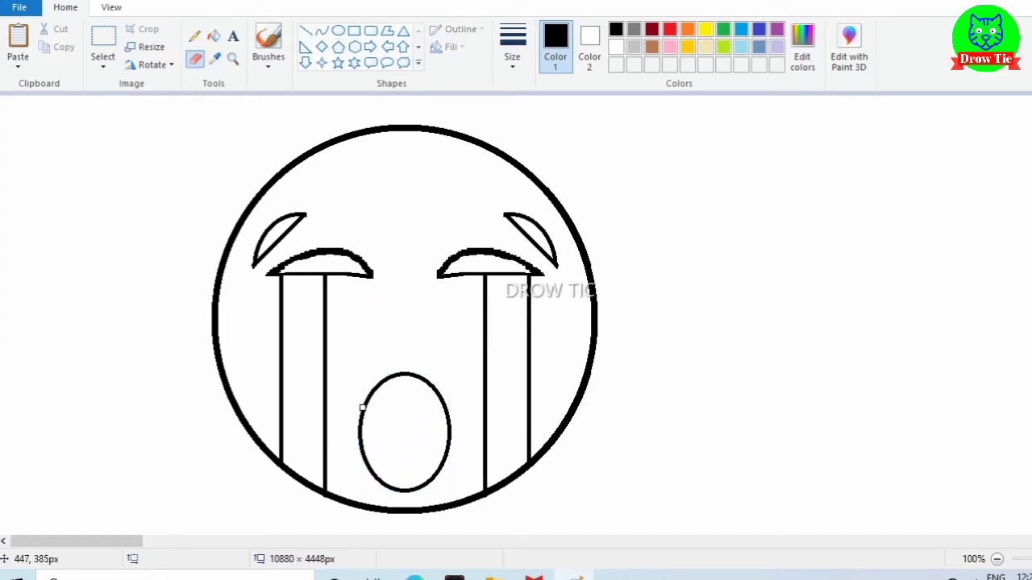
left_click(322, 30)
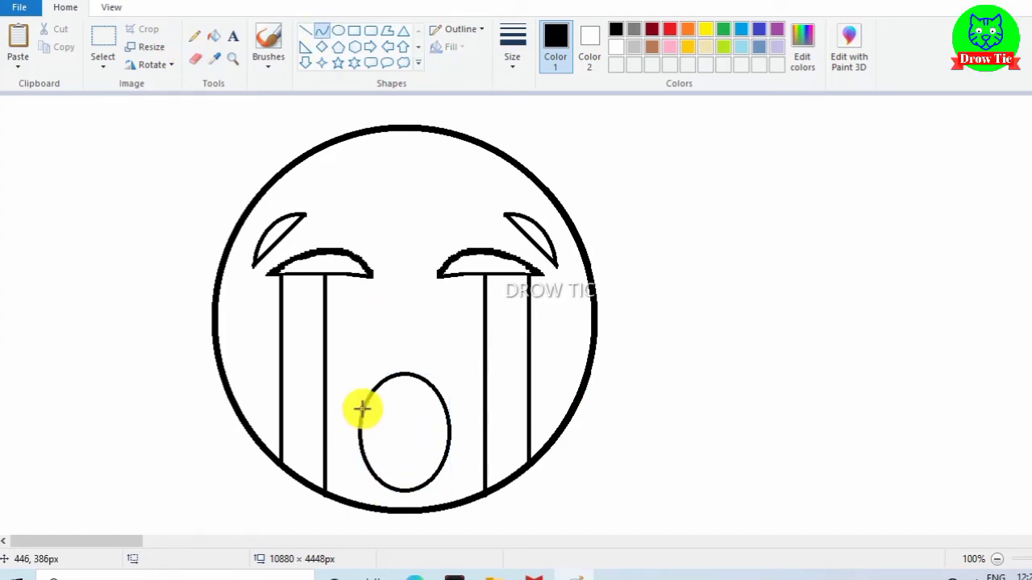
left_click_drag(362, 408, 407, 425)
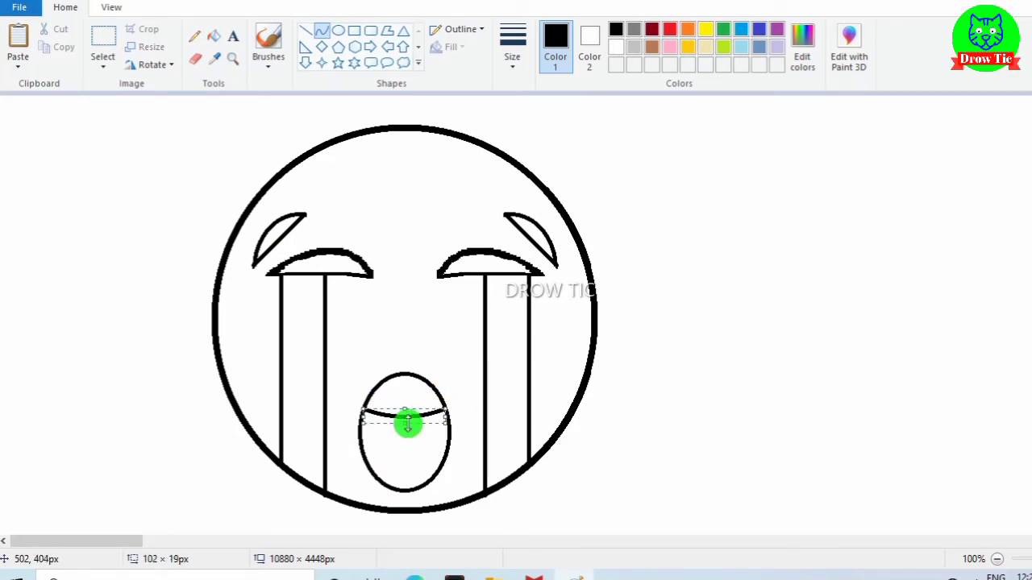
left_click(467, 382)
Erase the rounded bottom of the mouth oval and close the gap with a flatter downward-bowed curve.
left_click(196, 58)
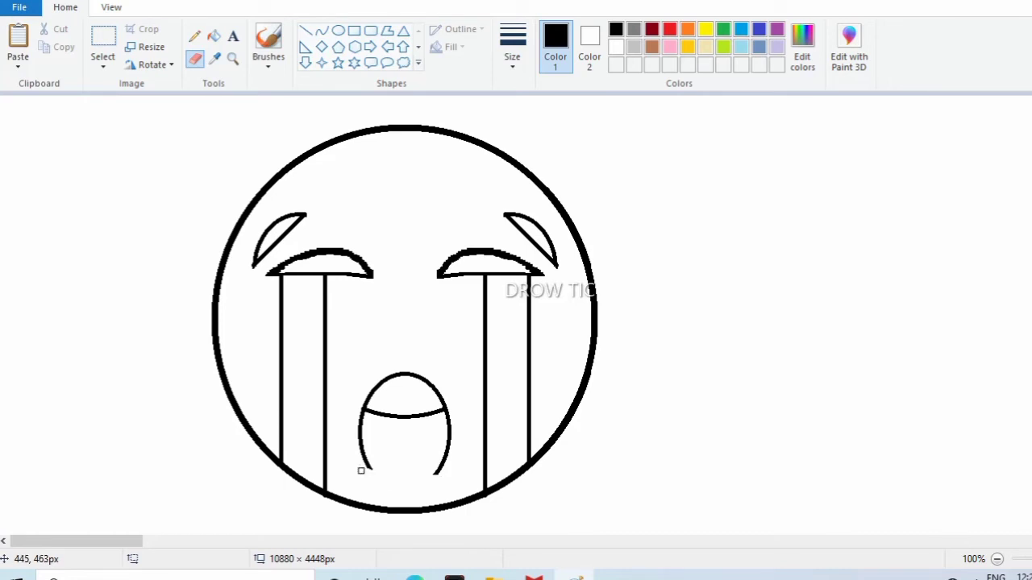
left_click_drag(443, 468, 356, 463)
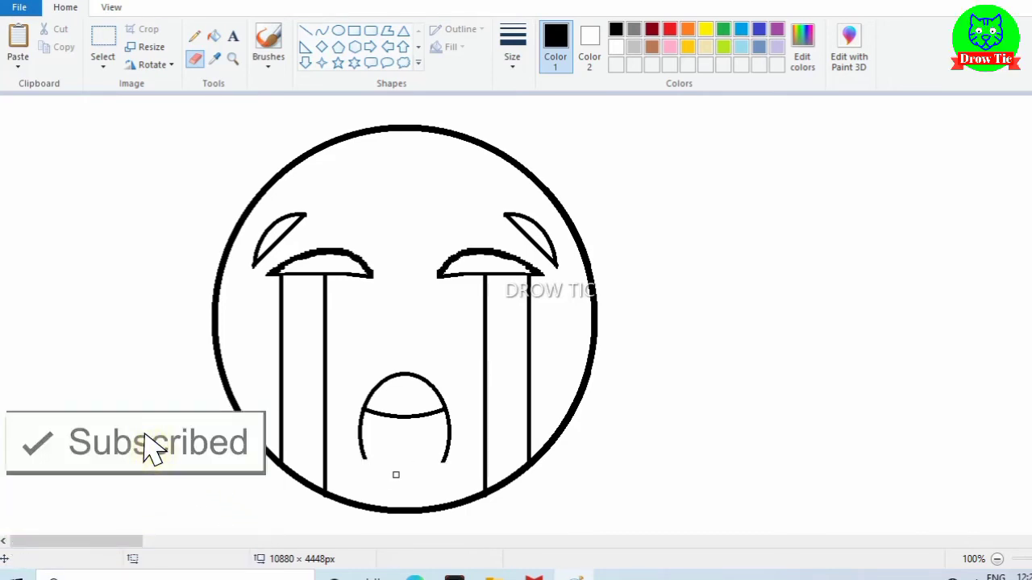
left_click(321, 31)
mouse_move(361, 457)
left_mouse_down()
mouse_move(443, 460)
mouse_move(368, 470)
mouse_move(414, 484)
left_mouse_up()
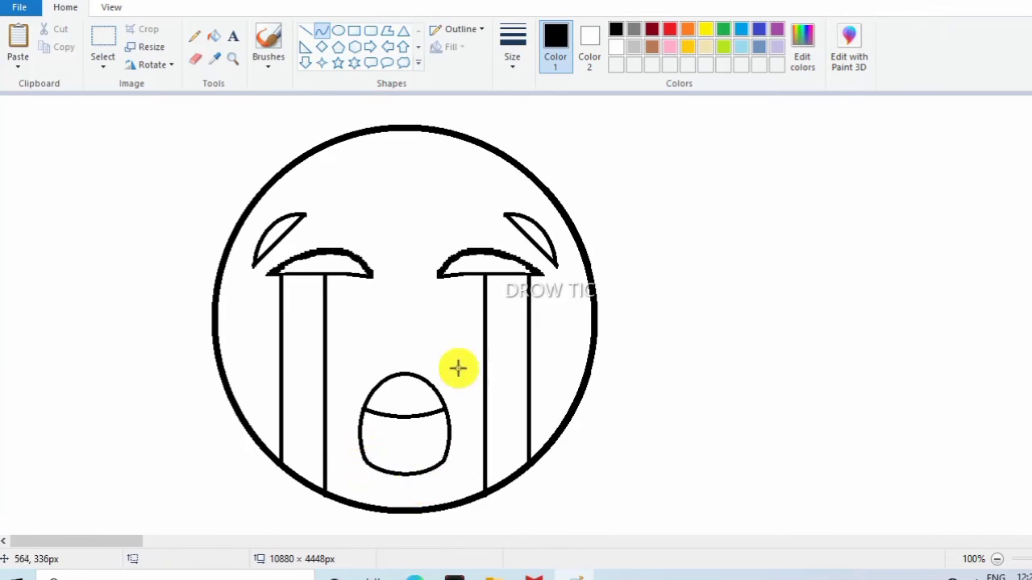
Fill the lower part of the mouth and both closed eyes with black.
left_click(214, 37)
left_click(407, 444)
left_click(476, 268)
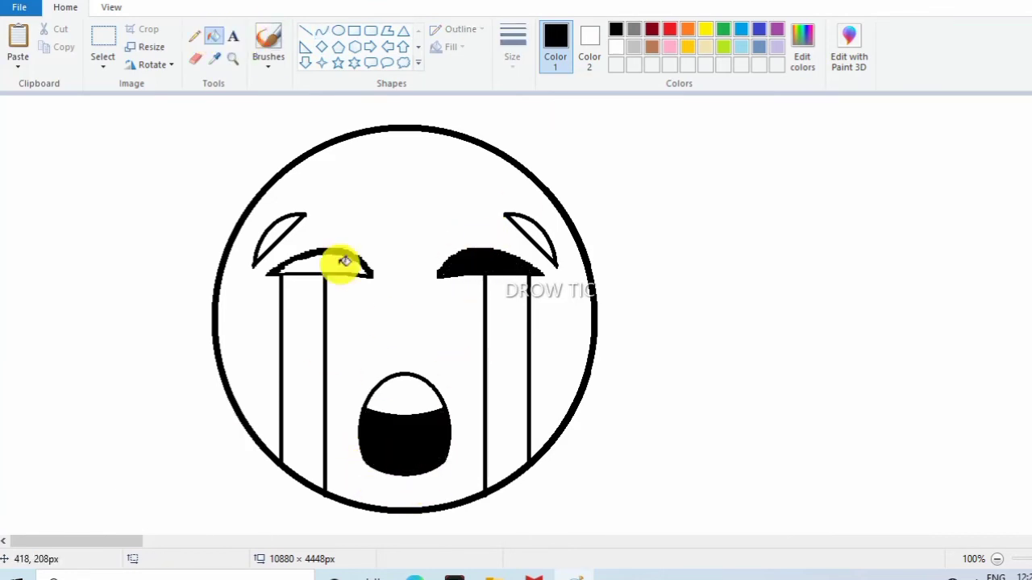
left_click(344, 261)
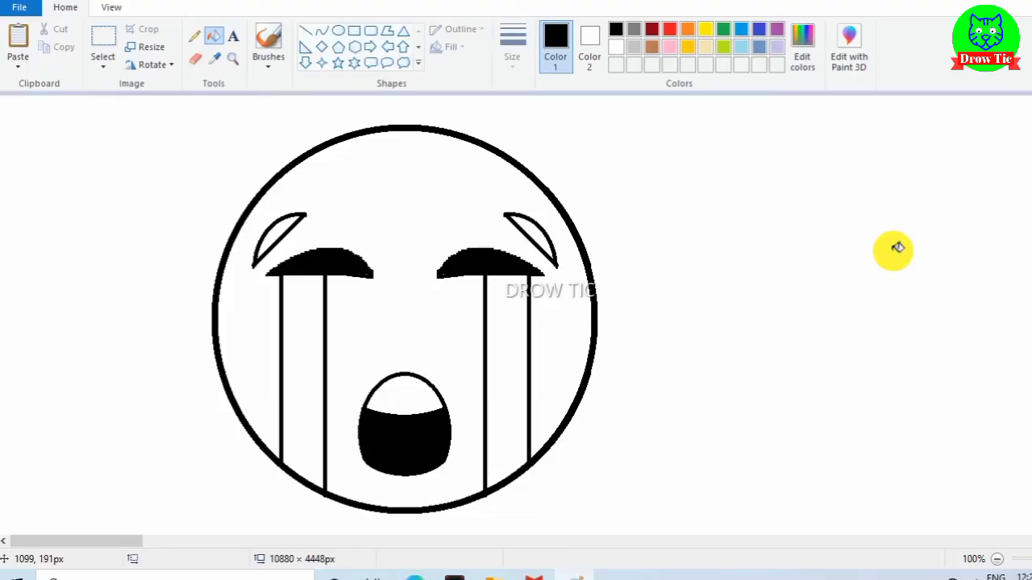